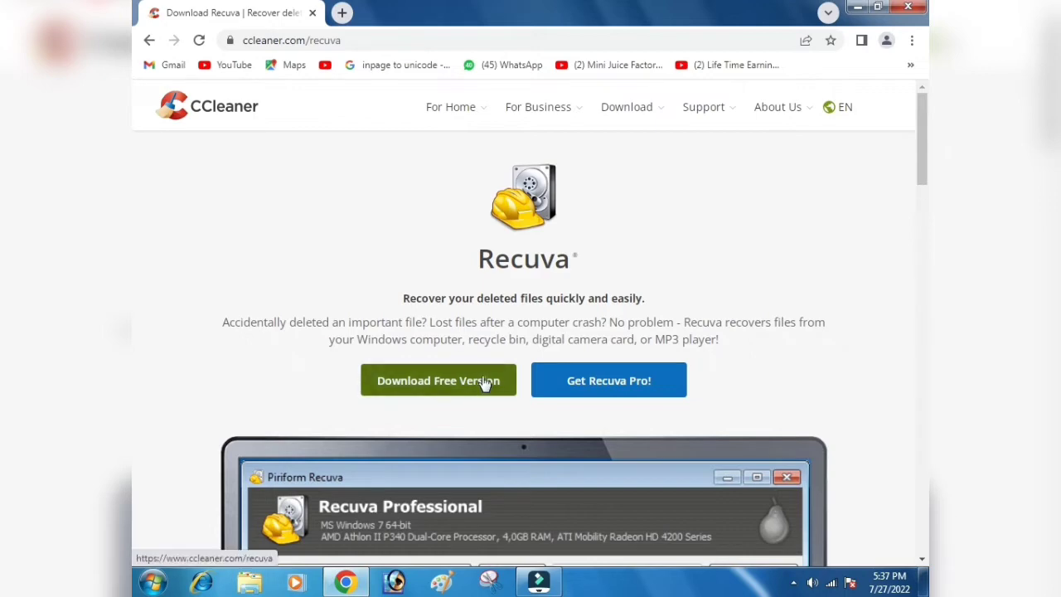
# Download the free version of Recuva from the CCleaner website.
pyautogui.scroll(-12, 486, 379)
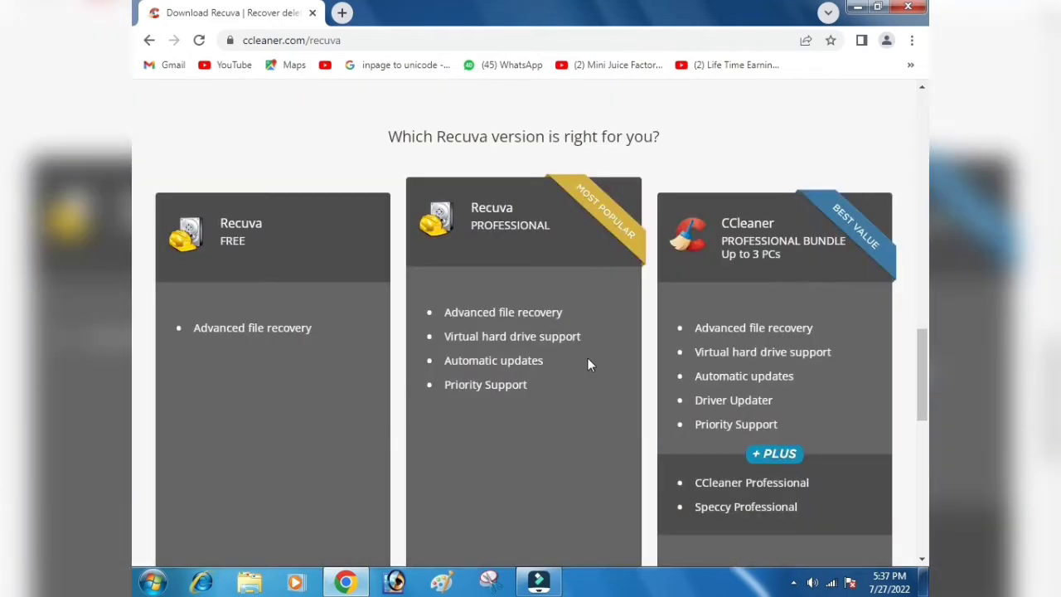
pyautogui.scroll(-4, 312, 356)
pyautogui.click(300, 351)
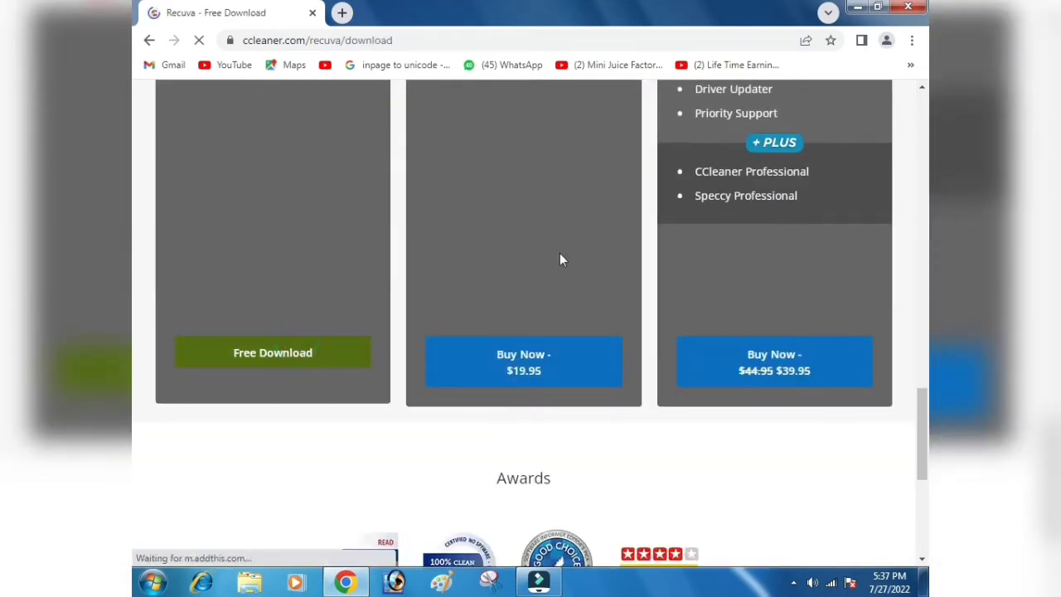
pyautogui.scroll(-2, 485, 336)
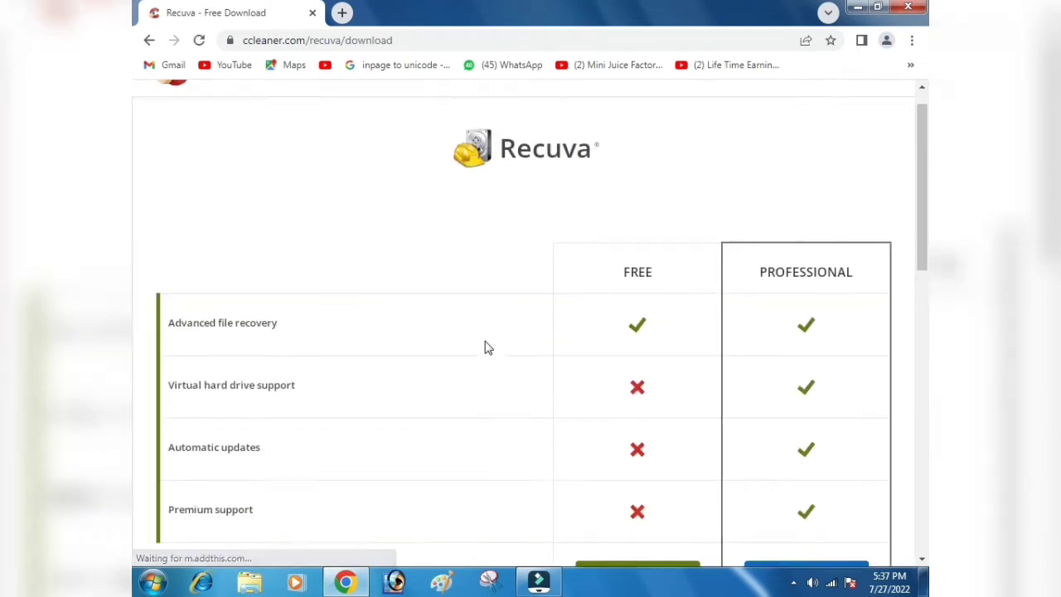
pyautogui.scroll(-1, 597, 427)
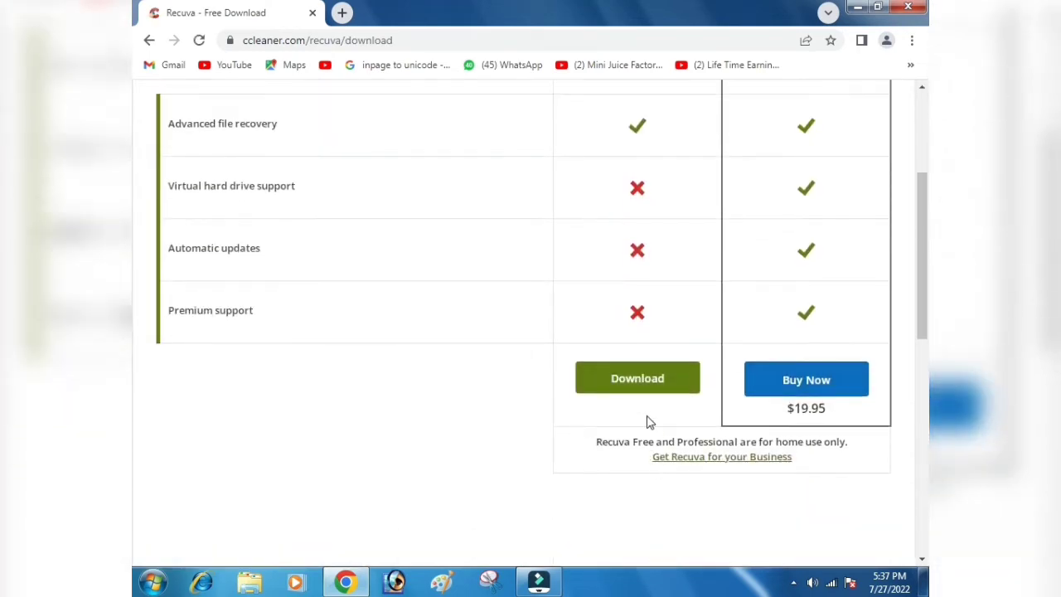
pyautogui.click(645, 388)
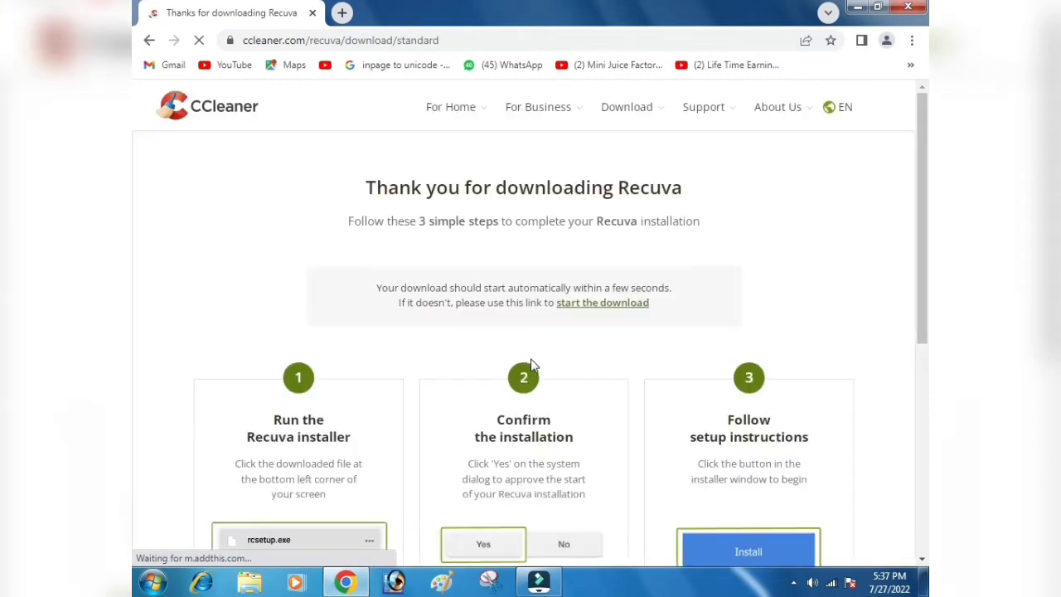
# Run the downloaded rcsetup153 (2).exe, install Recuva v1.53 with the default options, and get the finished setup and browser windows out of the way.
pyautogui.scroll(-2, 528, 360)
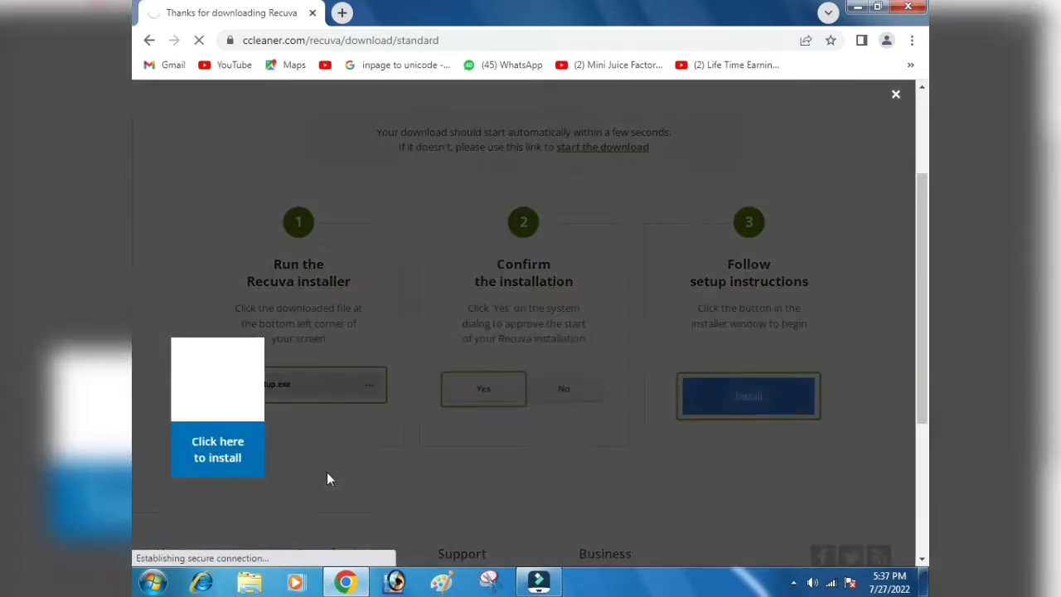
pyautogui.scroll(-1, 327, 478)
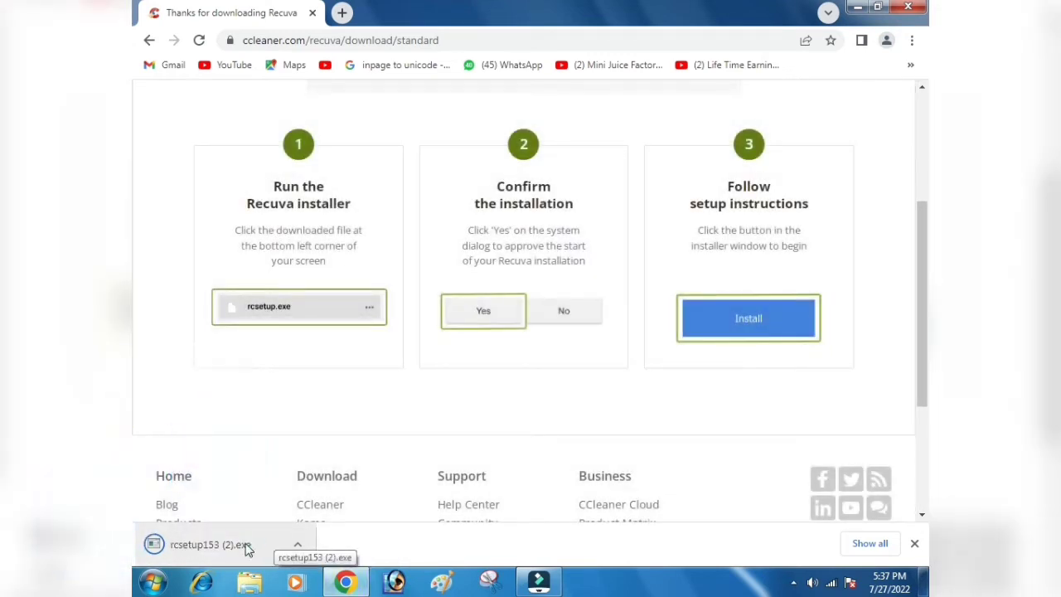
pyautogui.click(211, 544)
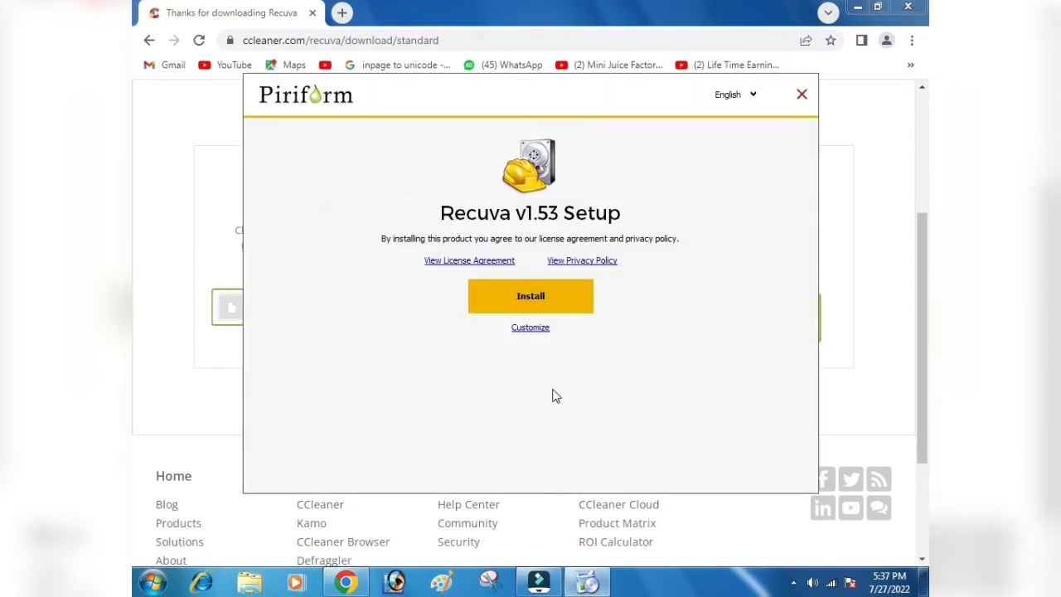
pyautogui.click(555, 303)
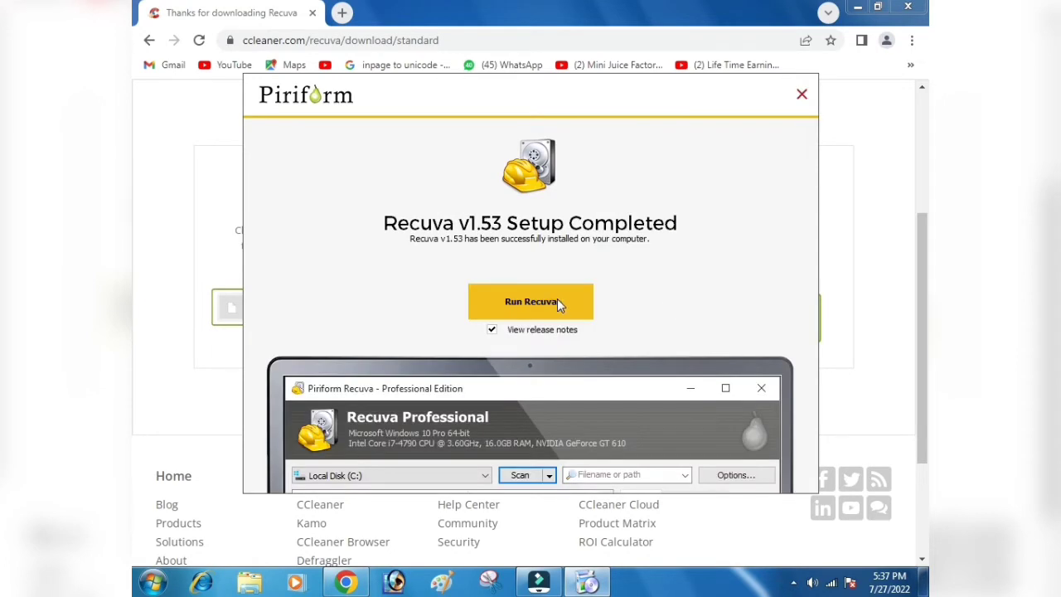
pyautogui.click(802, 94)
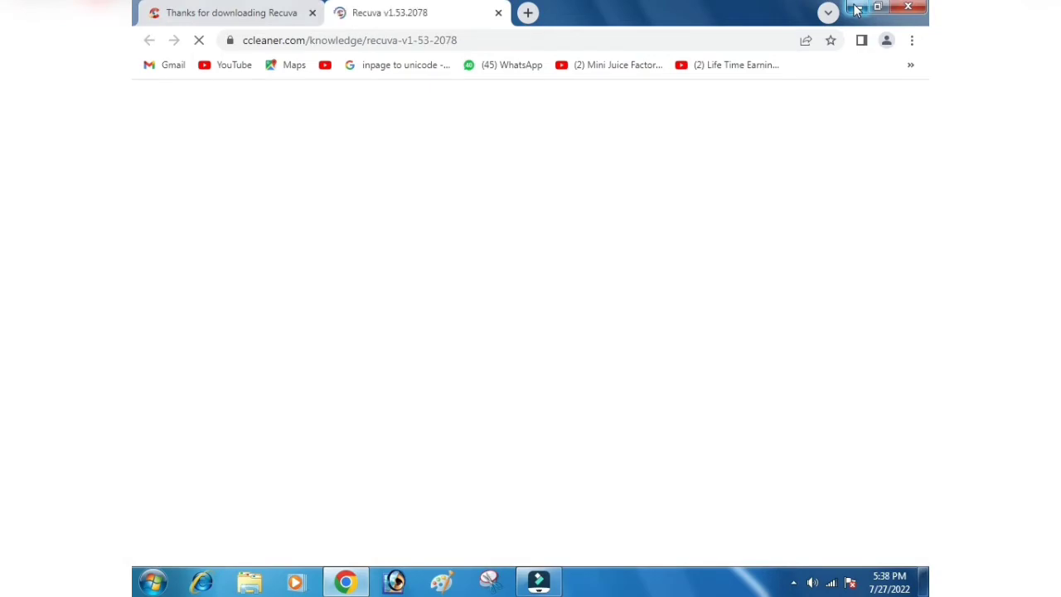
pyautogui.click(856, 10)
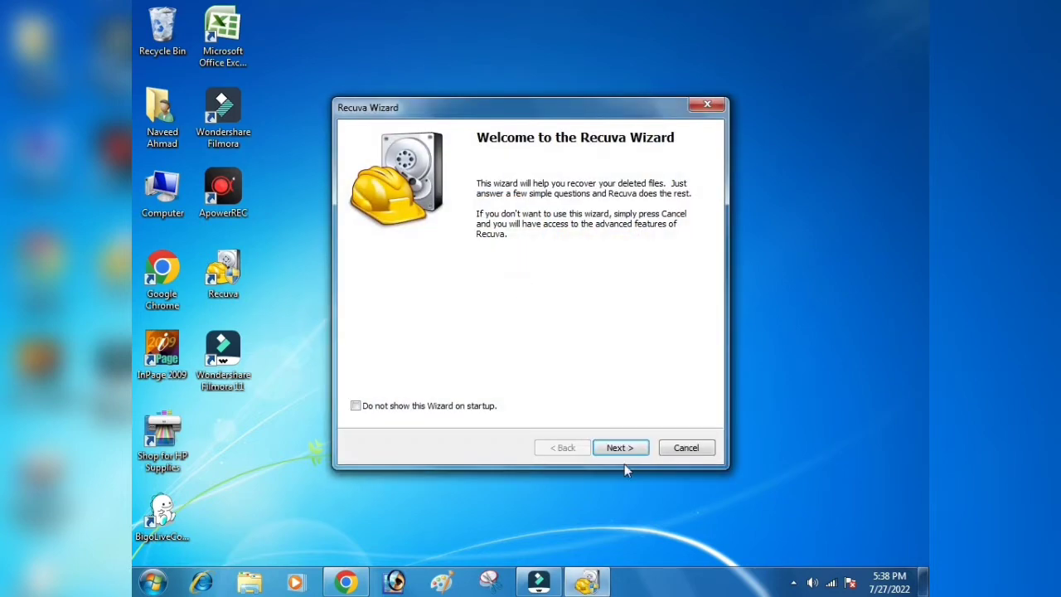
# Complete the Recuva Wizard with All Files as the file type and I'm not sure as the location, and start the scan.
pyautogui.click(637, 447)
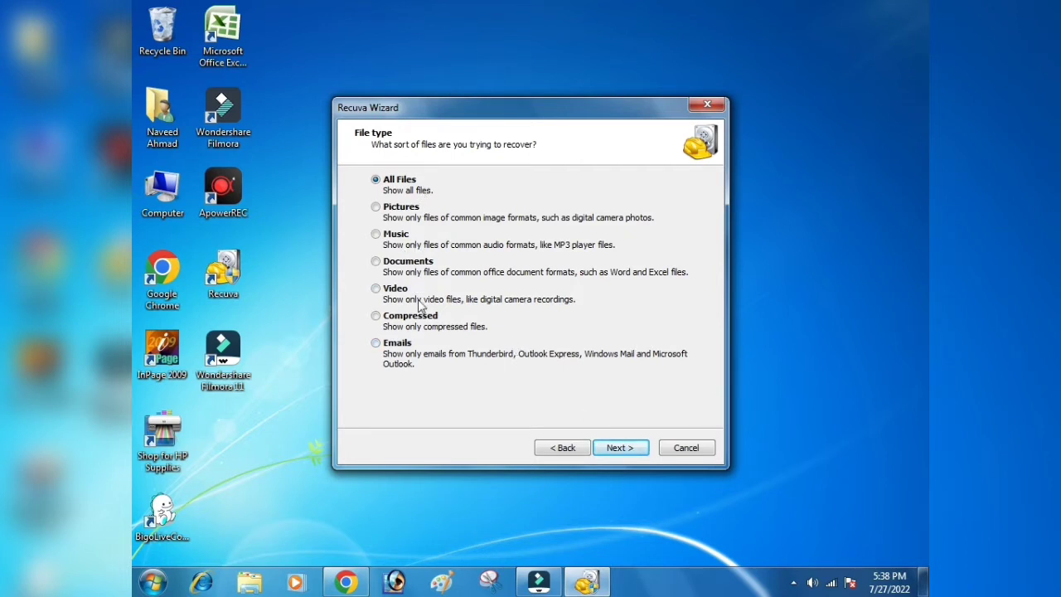
pyautogui.click(622, 451)
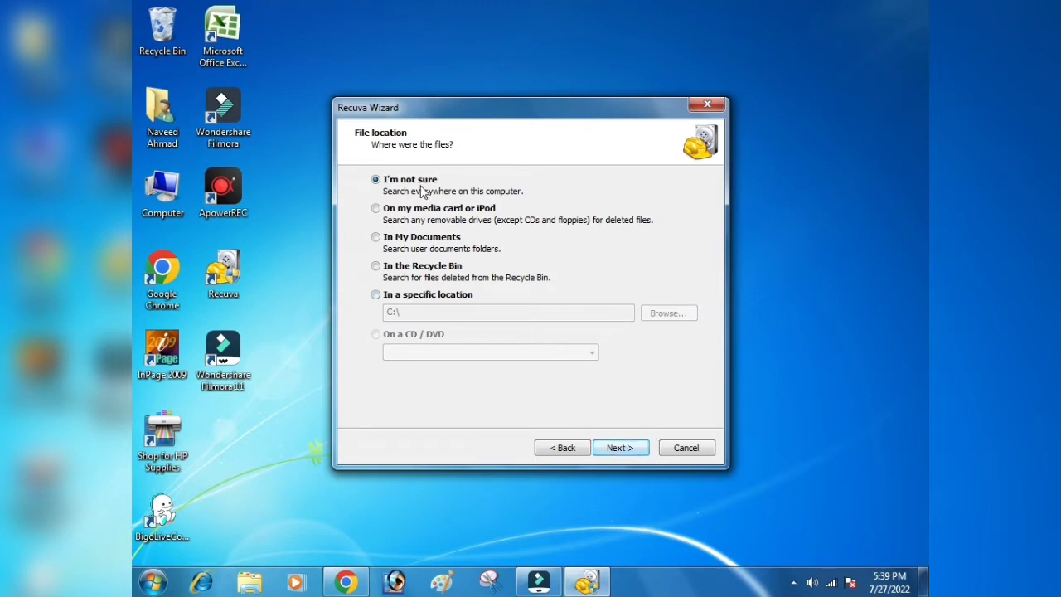
pyautogui.click(631, 451)
pyautogui.click(630, 450)
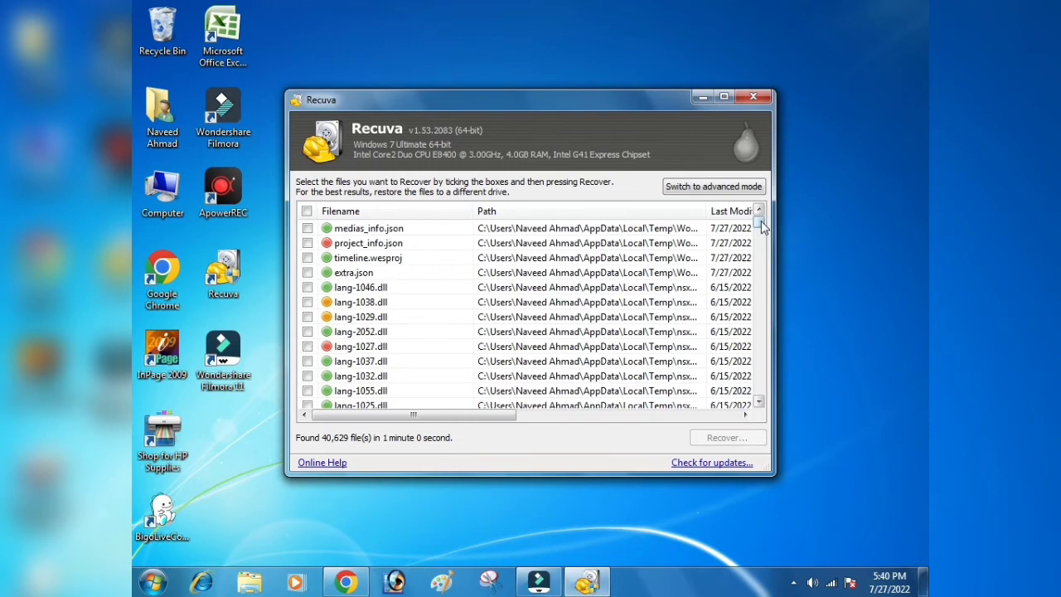
# Look through the list of deleted files, checking their names, paths, modification dates, sizes and recovery states.
pyautogui.moveTo(760, 221); pyautogui.dragTo(762, 229)
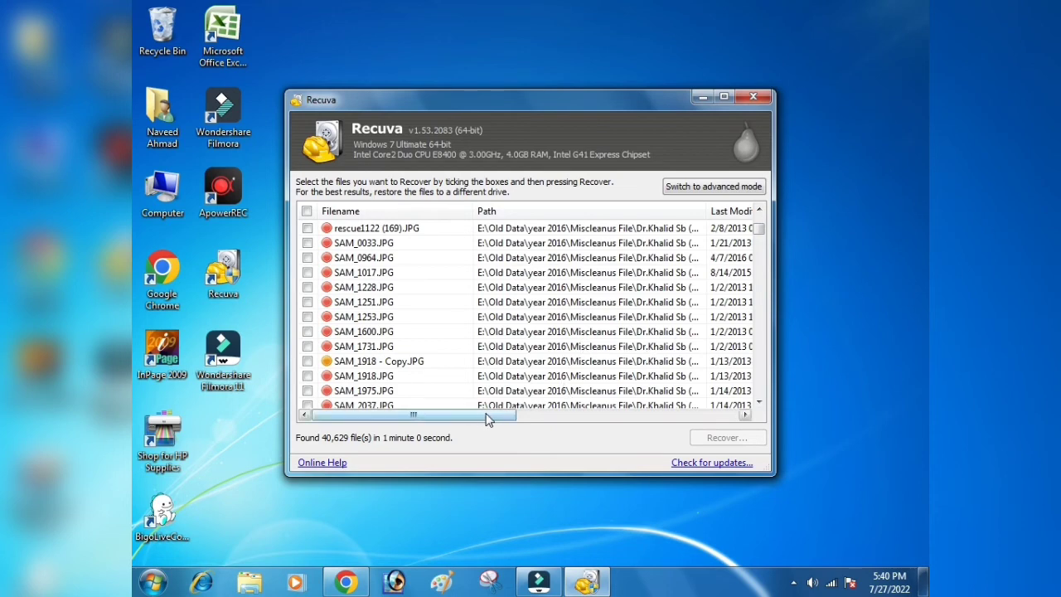
pyautogui.moveTo(493, 417); pyautogui.dragTo(467, 415)
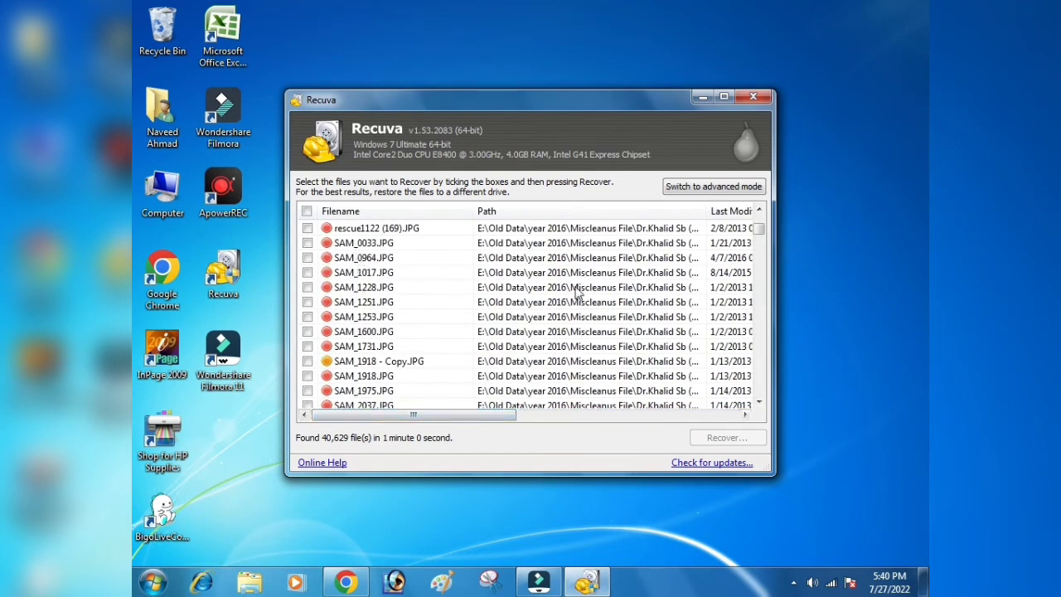
pyautogui.click(759, 402)
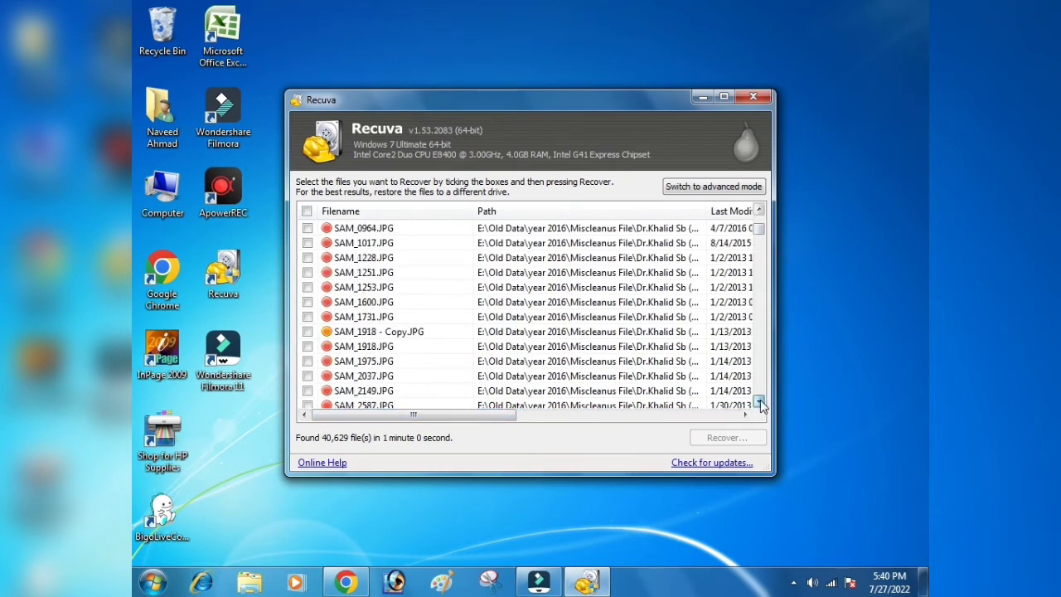
pyautogui.moveTo(759, 229); pyautogui.dragTo(759, 238)
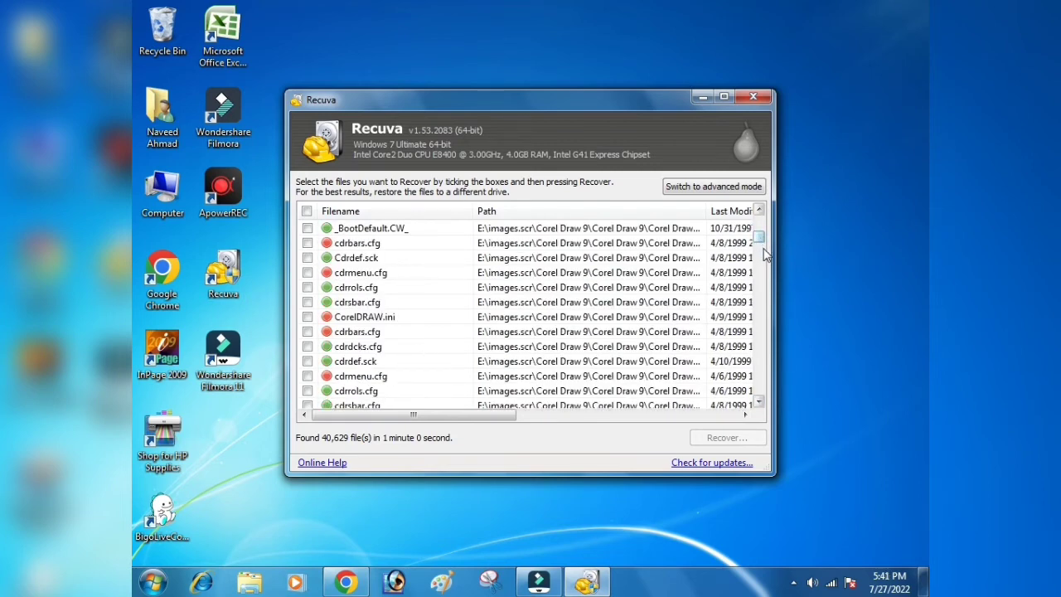
pyautogui.moveTo(766, 255); pyautogui.dragTo(764, 260)
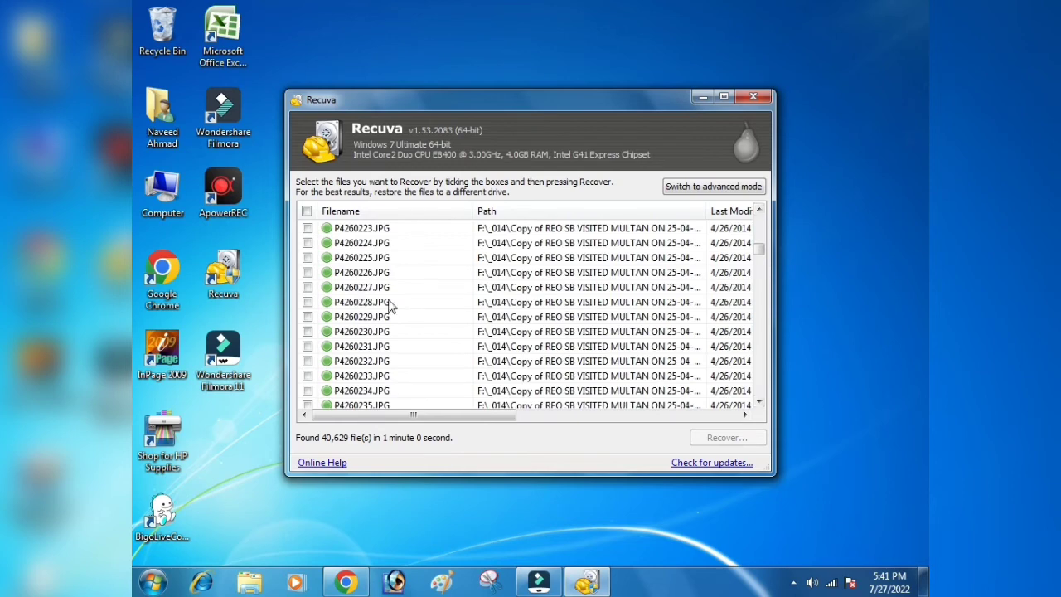
pyautogui.moveTo(469, 413); pyautogui.dragTo(561, 424)
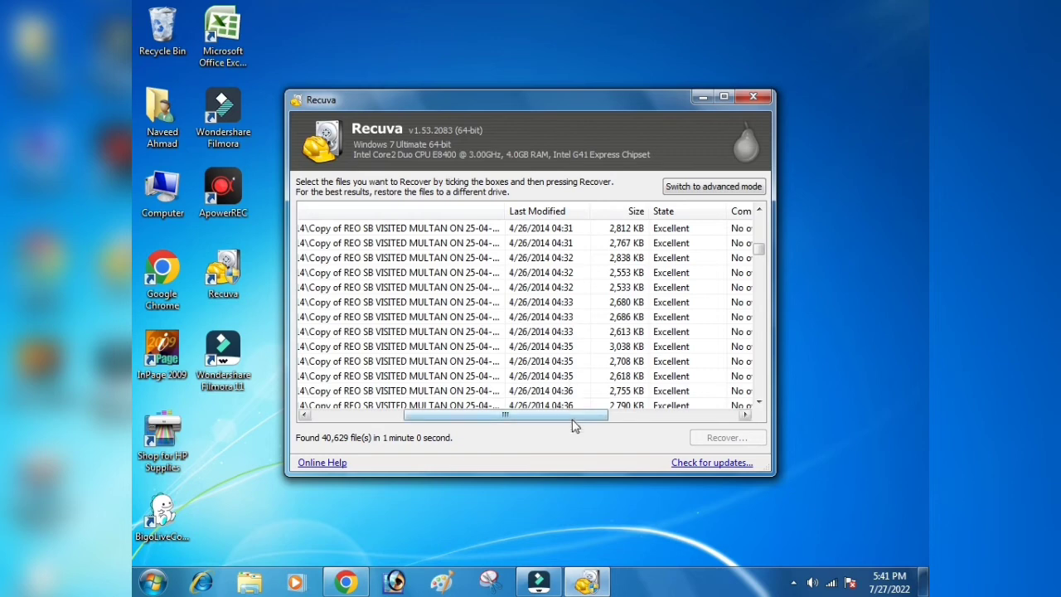
pyautogui.moveTo(578, 419); pyautogui.dragTo(486, 417)
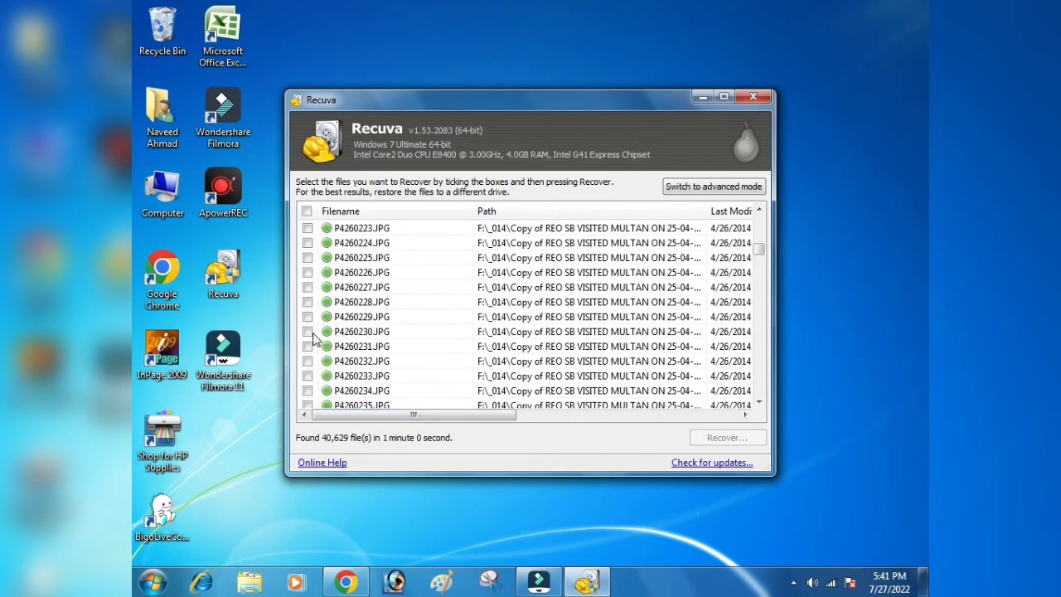
# Recover P4260230.JPG into a new folder created on Local Disk (C:), keeping the default folder name.
pyautogui.click(308, 331)
pyautogui.click(728, 437)
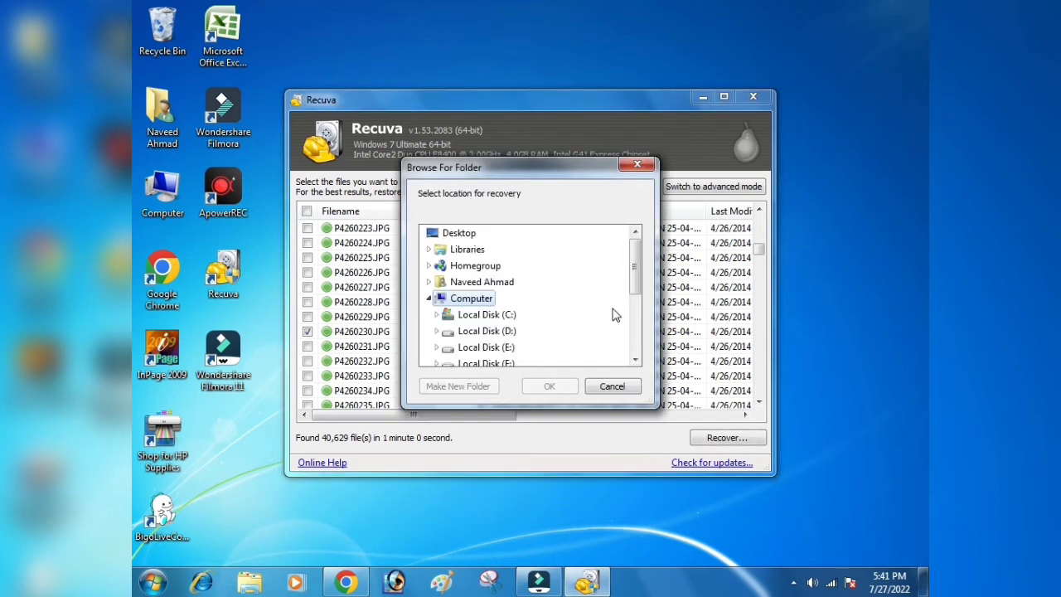
pyautogui.click(485, 315)
pyautogui.click(486, 388)
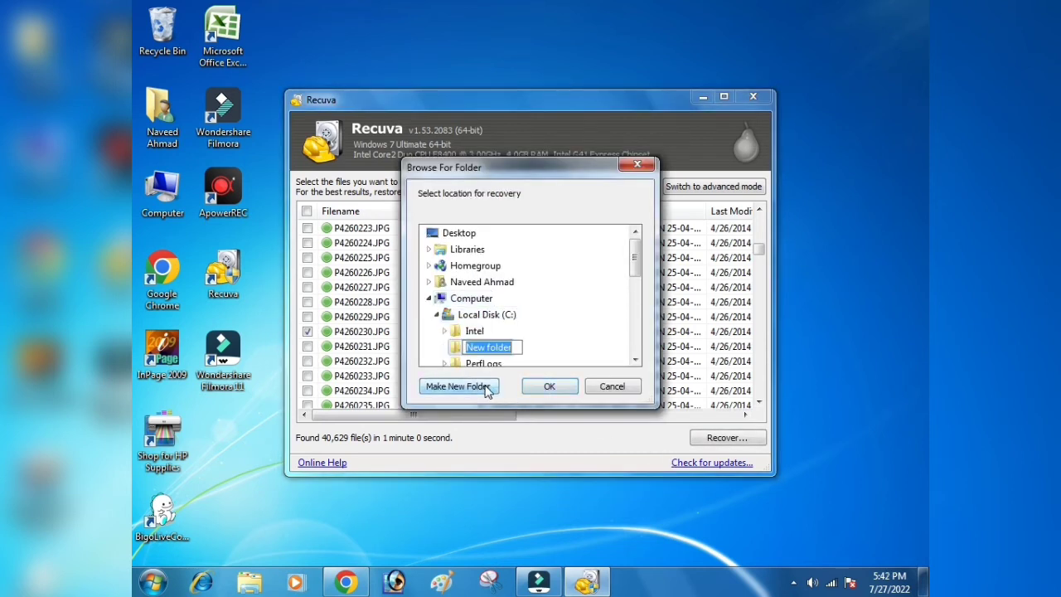
pyautogui.click(455, 352)
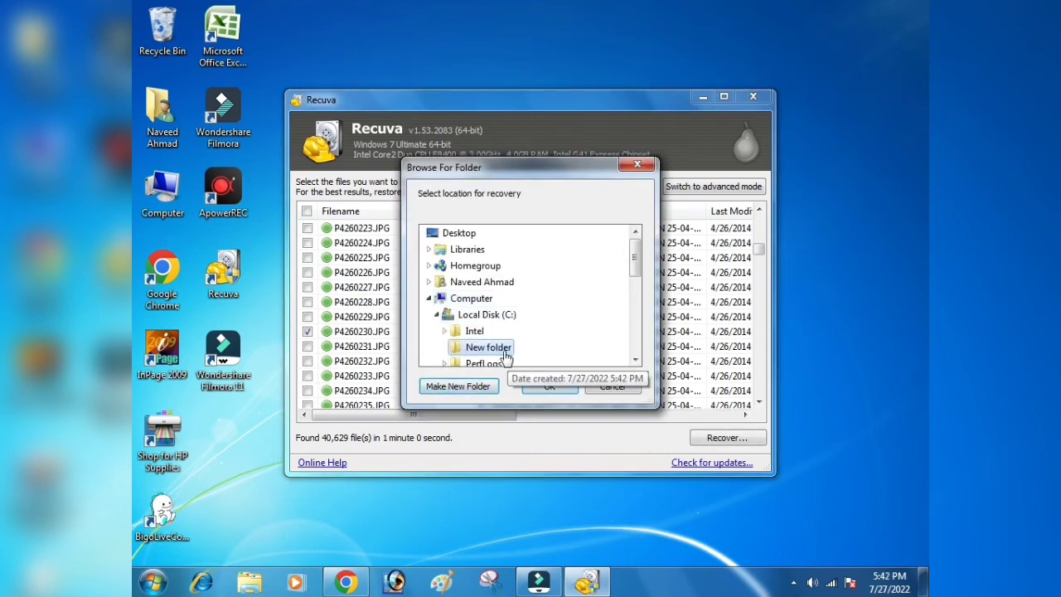
pyautogui.click(550, 386)
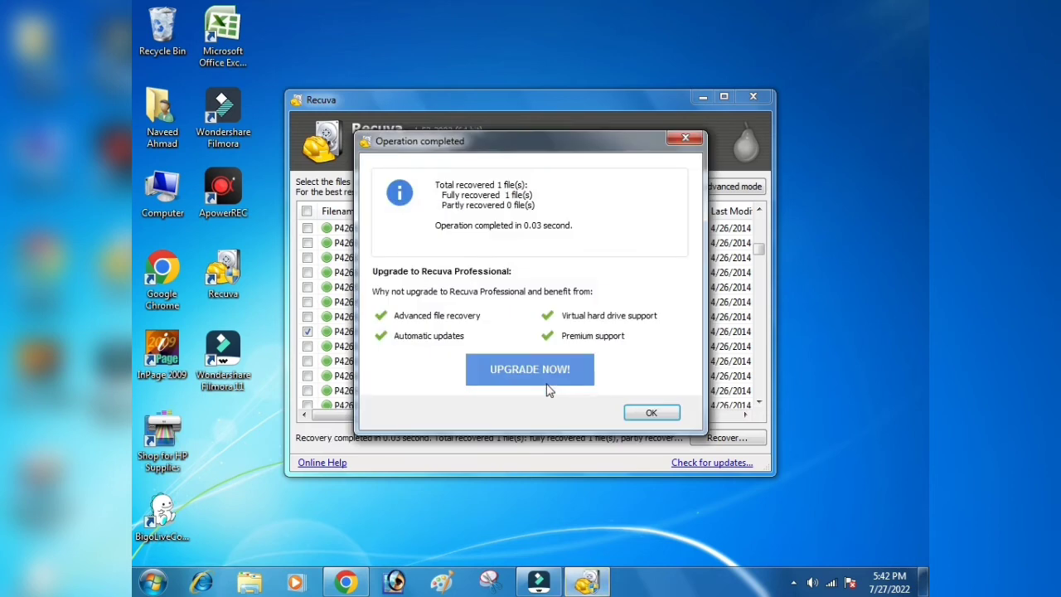
pyautogui.click(652, 413)
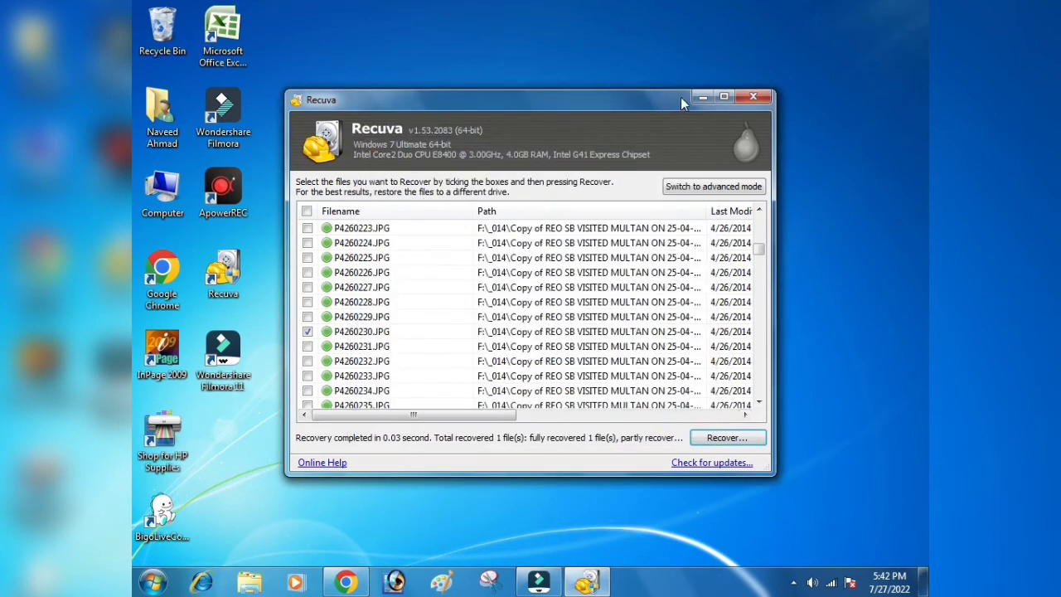
# Minimize Recuva and open the recovered P4260230 photo from New folder on Local Disk (C:).
pyautogui.click(701, 98)
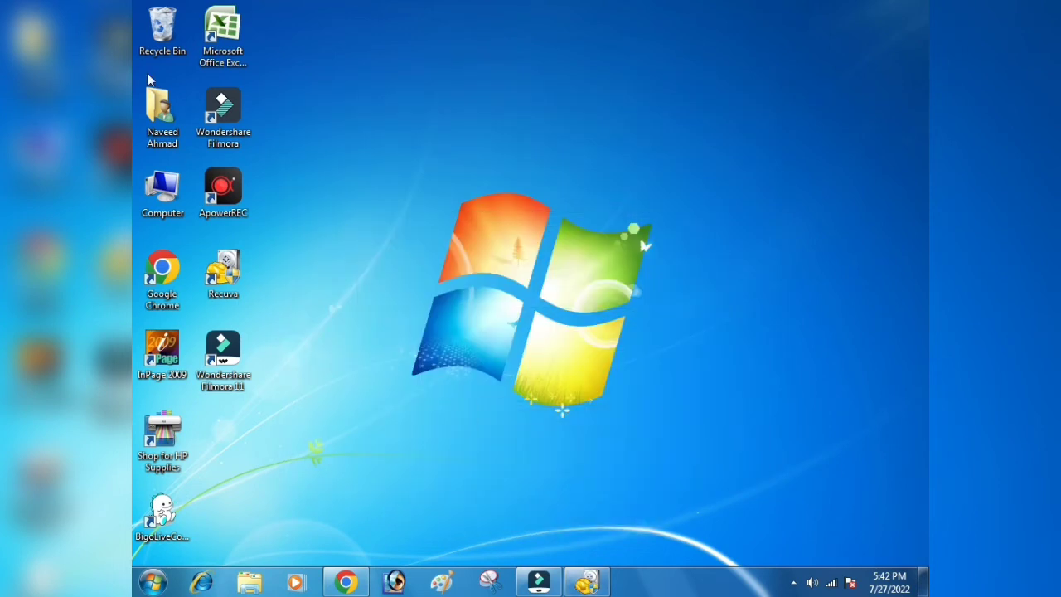
pyautogui.press('Return')
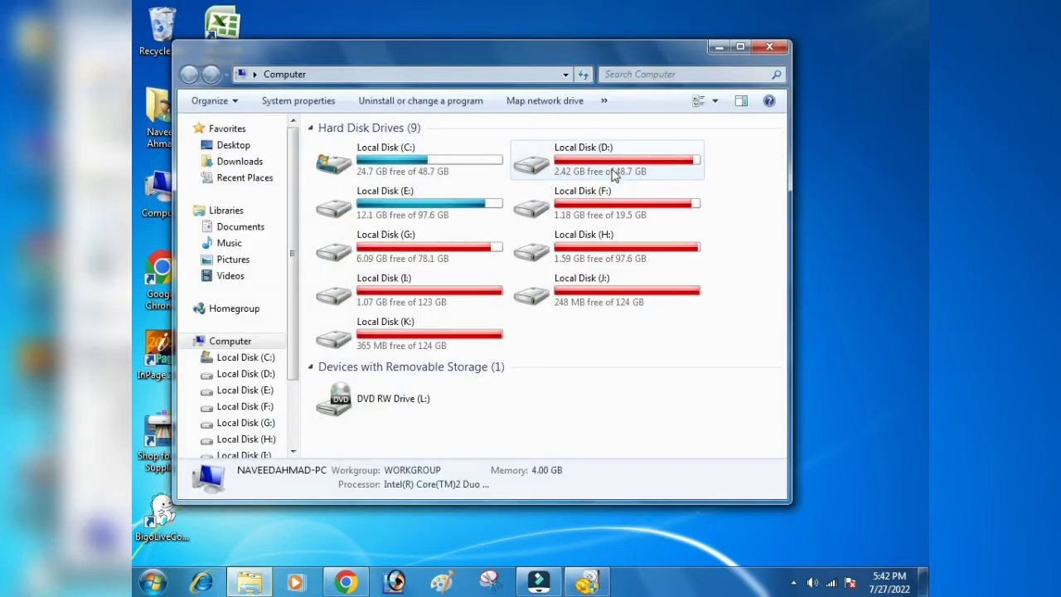
pyautogui.click(418, 150)
pyautogui.doubleClick(418, 150)
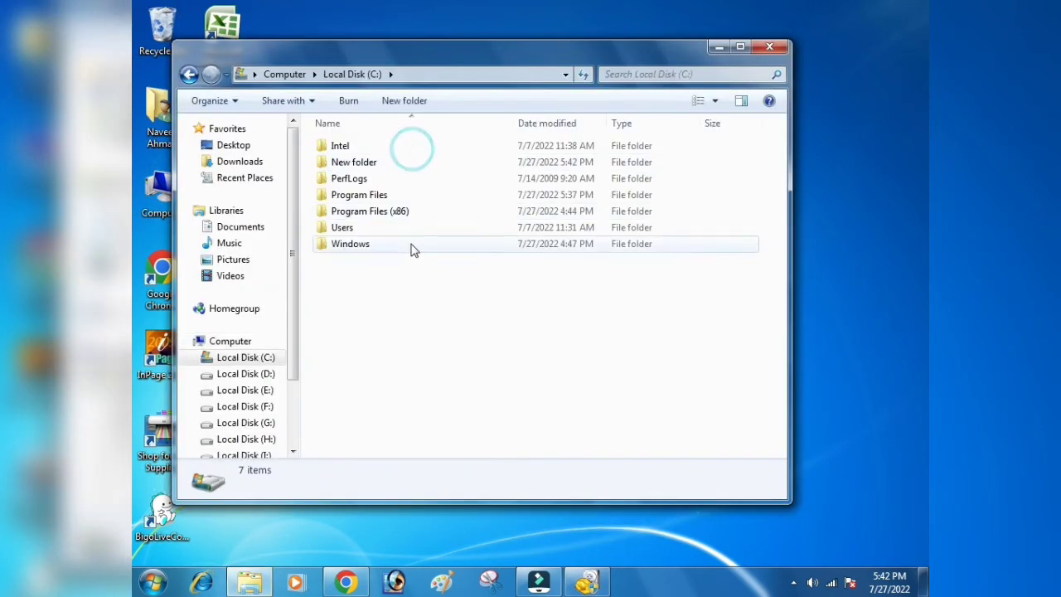
pyautogui.doubleClick(382, 172)
pyautogui.doubleClick(396, 172)
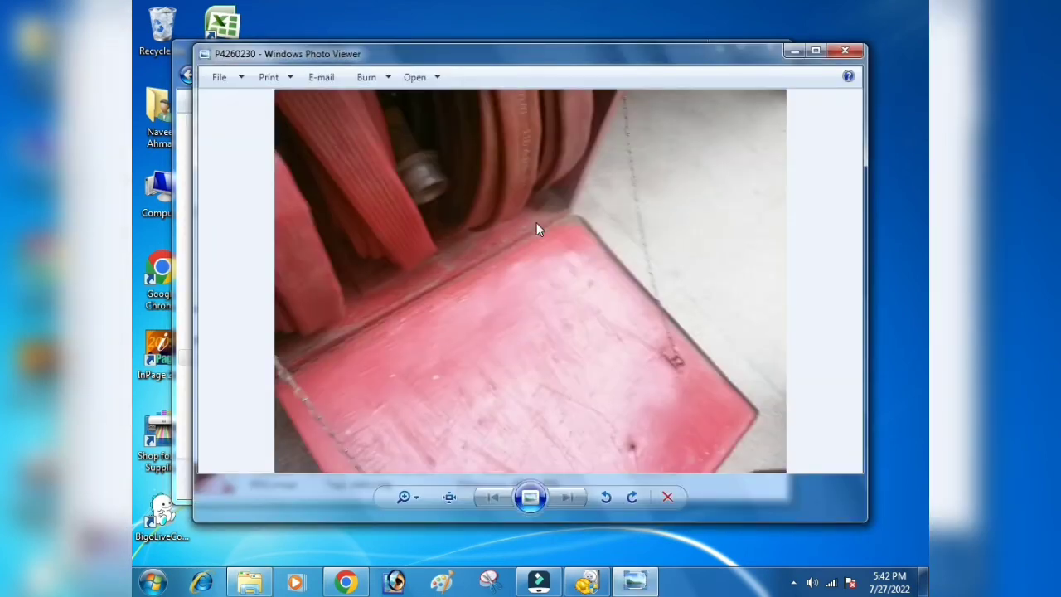
# Review the recovered photo's file details in its properties, and close the properties, photo and folder windows.
pyautogui.rightClick(499, 171)
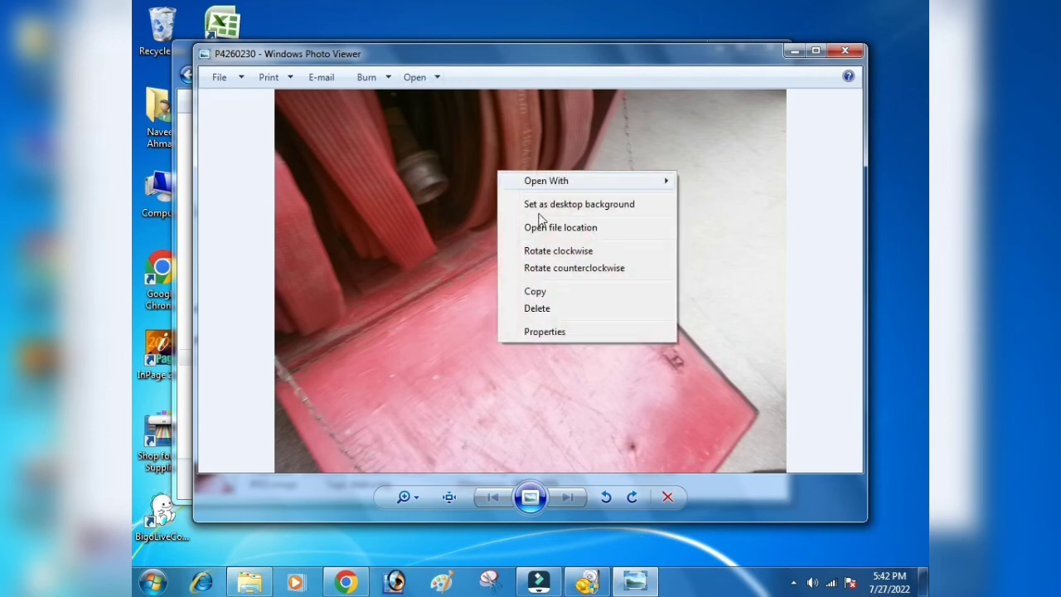
pyautogui.click(578, 337)
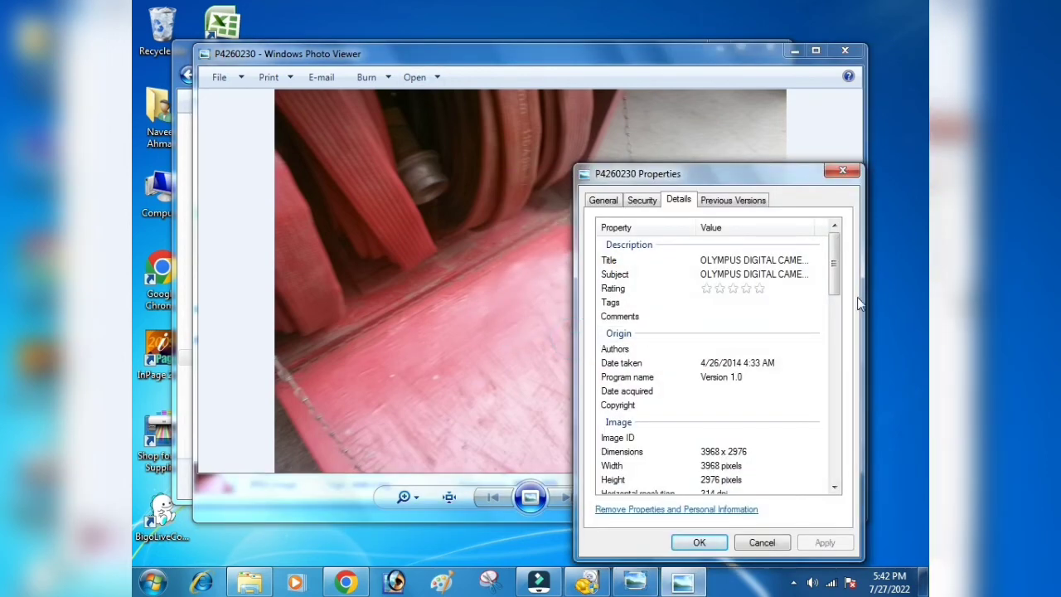
pyautogui.moveTo(835, 293); pyautogui.dragTo(849, 465)
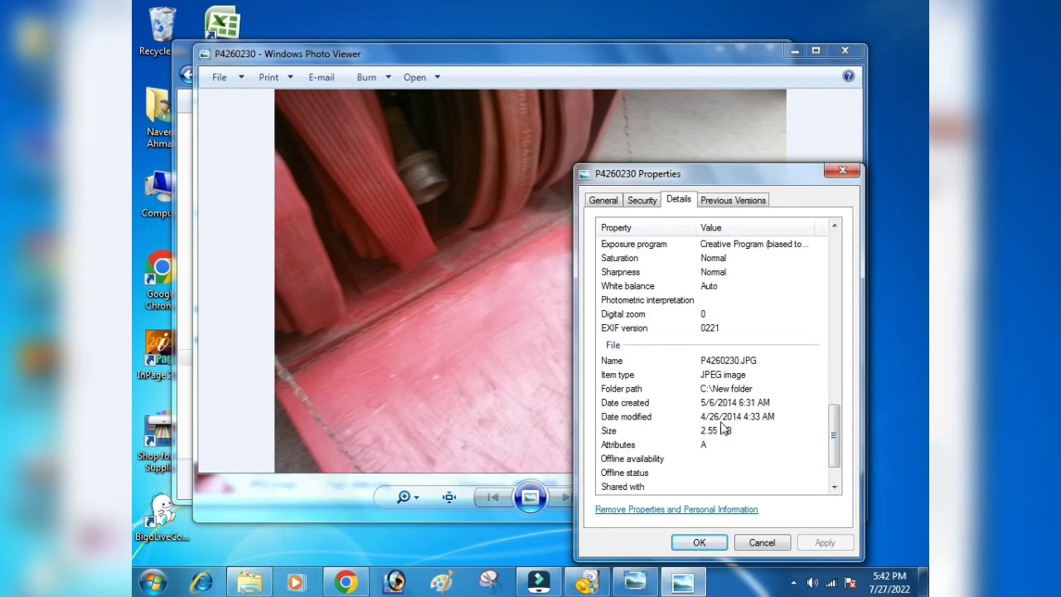
pyautogui.click(842, 170)
pyautogui.click(844, 50)
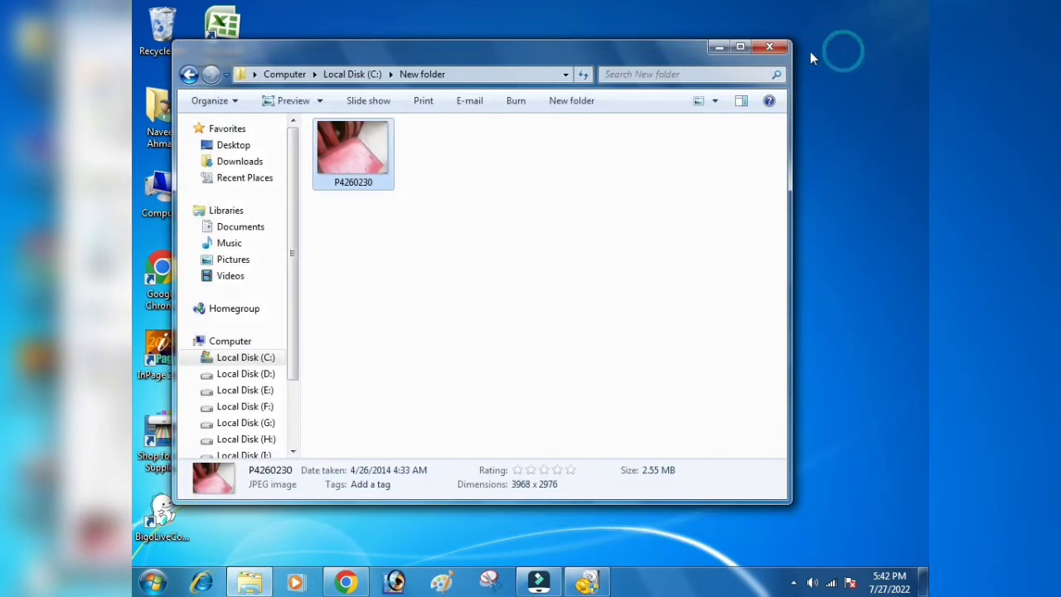
pyautogui.click(769, 47)
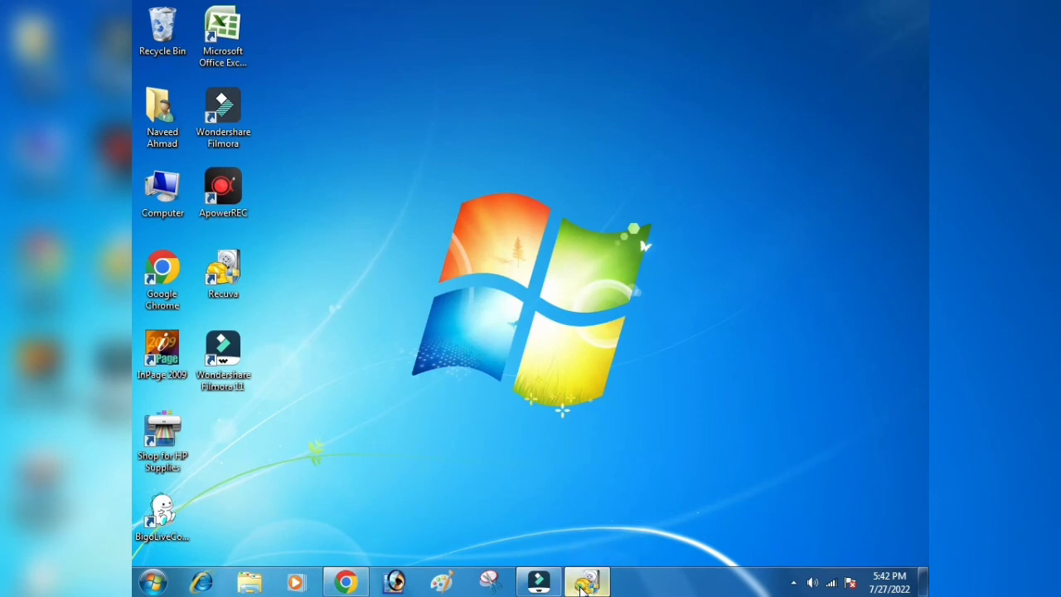
pyautogui.click(585, 584)
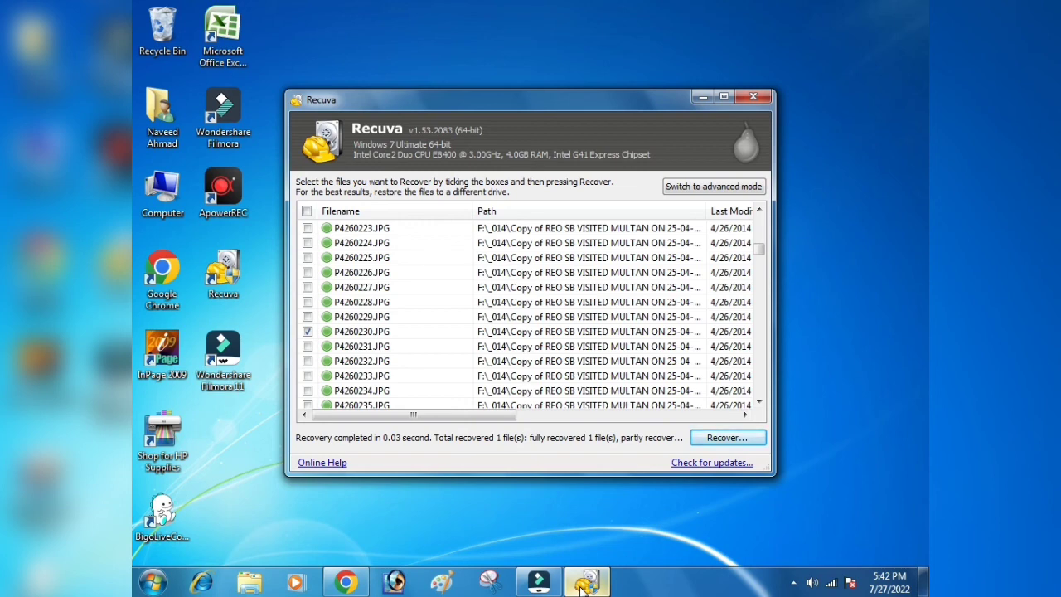
pyautogui.click(702, 98)
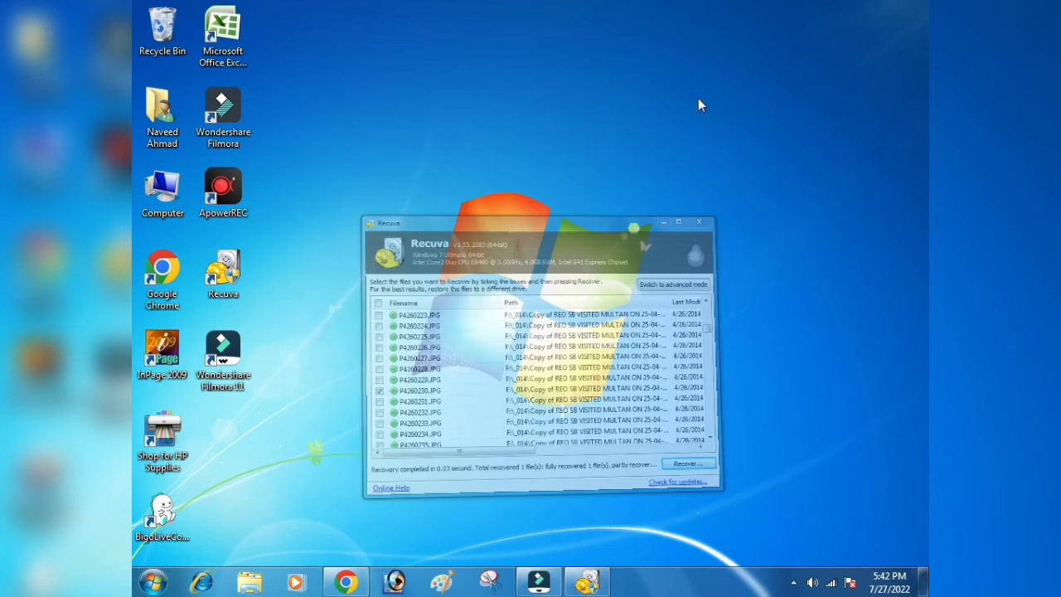